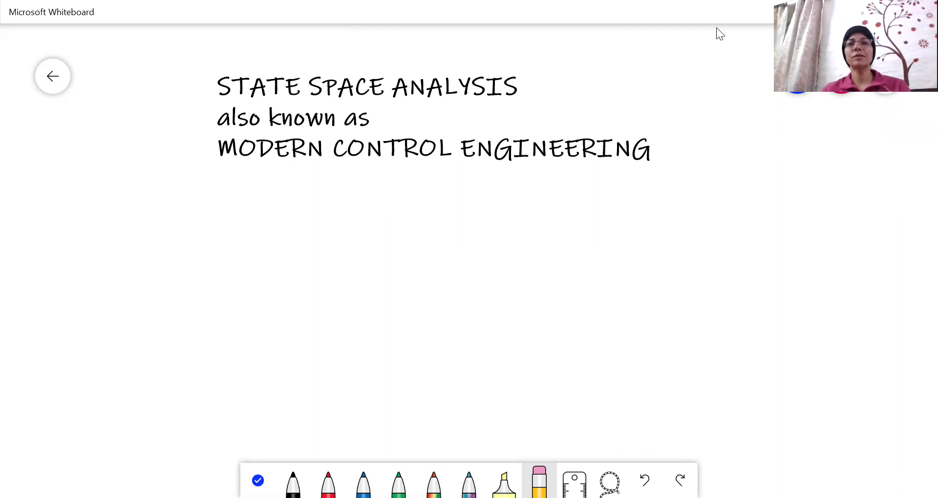
Step: Add a text box reading 'ADVANTAGES' beneath the title, then pick the red pen
{"action": "right_click", "coordinate": [204, 199]}
{"action": "left_click", "coordinate": [219, 166]}
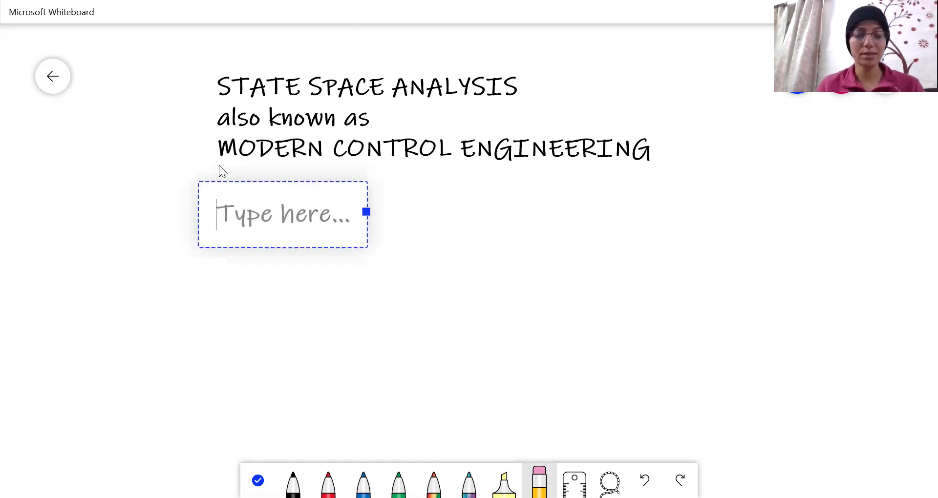
{"action": "type", "text": "ADVANTAJ"}
{"action": "key", "text": "BackSpace"}
{"action": "type", "text": "G"}
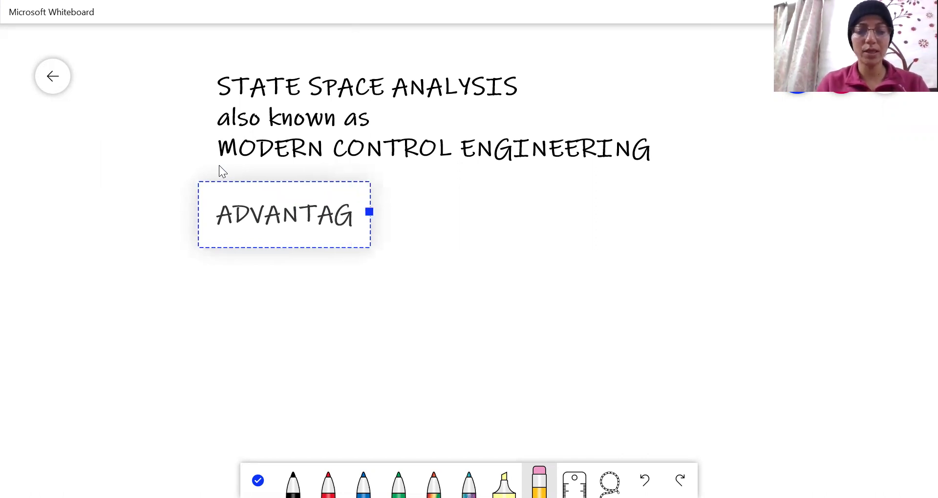
{"action": "type", "text": "ES"}
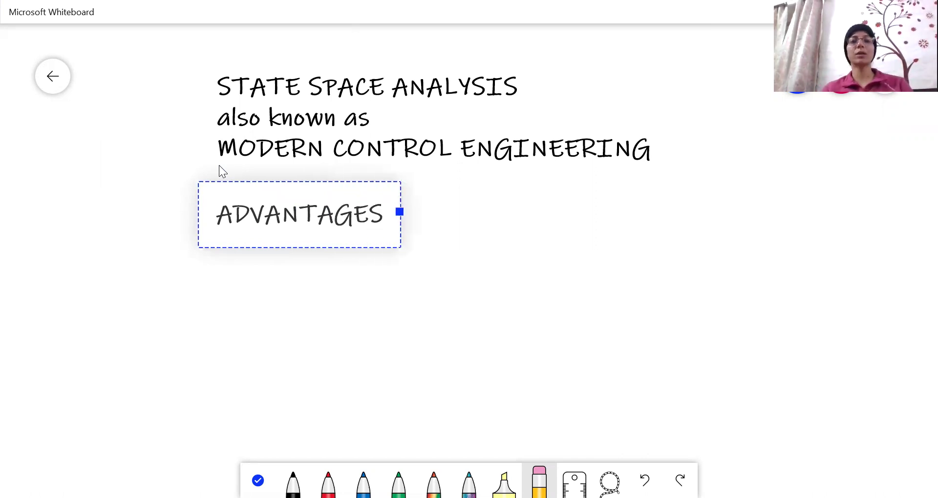
{"action": "left_click", "coordinate": [202, 281]}
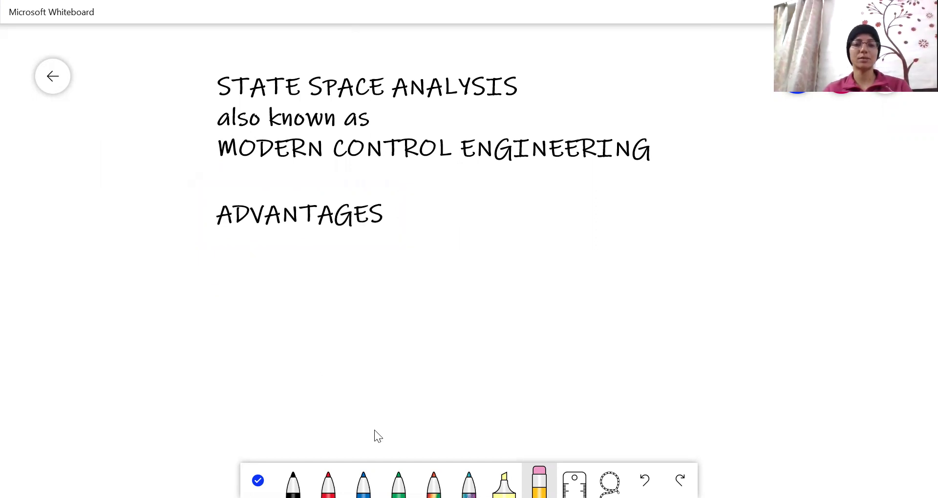
{"action": "left_click", "coordinate": [328, 485]}
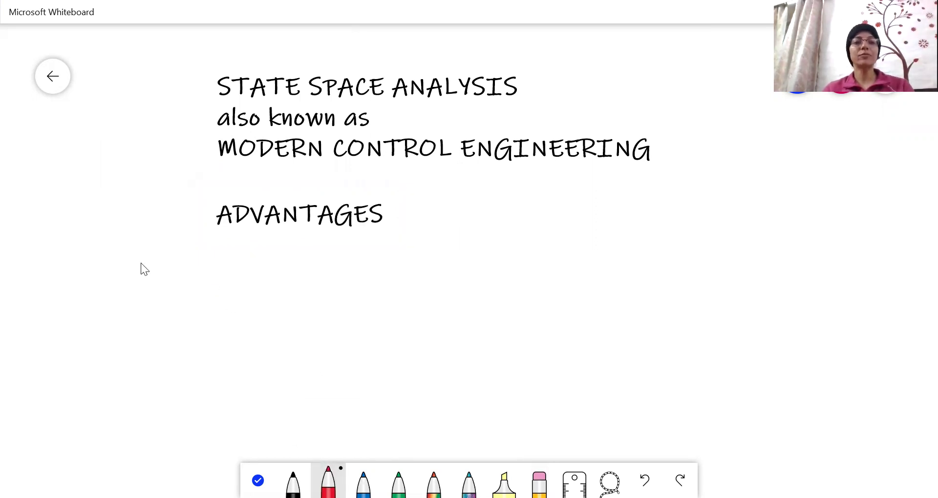
Step: Add the text 'LINEAR AS WELL AS NON LINEAR CONTROL SYSTEMS.' and begin 'MATRICES MAKES HIGHER SYSTEMS TO BE HANDLED EASILY'
{"action": "right_click", "coordinate": [140, 263]}
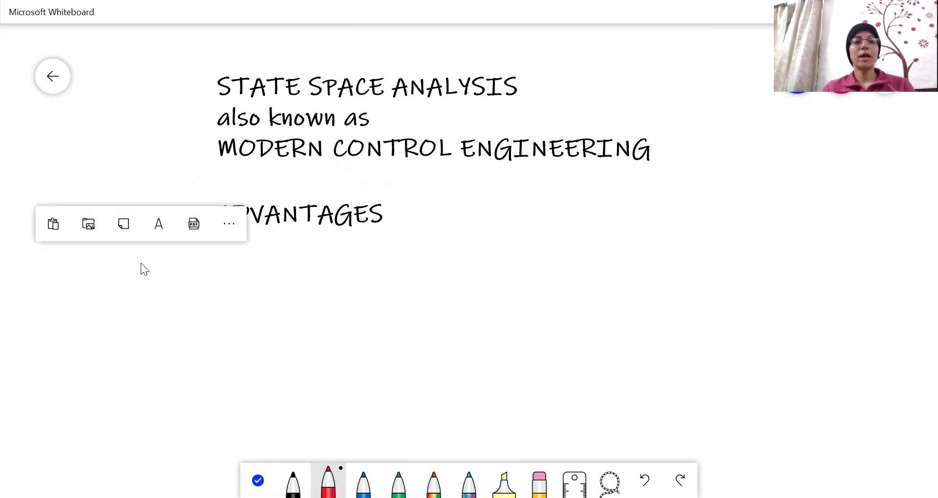
{"action": "left_click", "coordinate": [149, 233]}
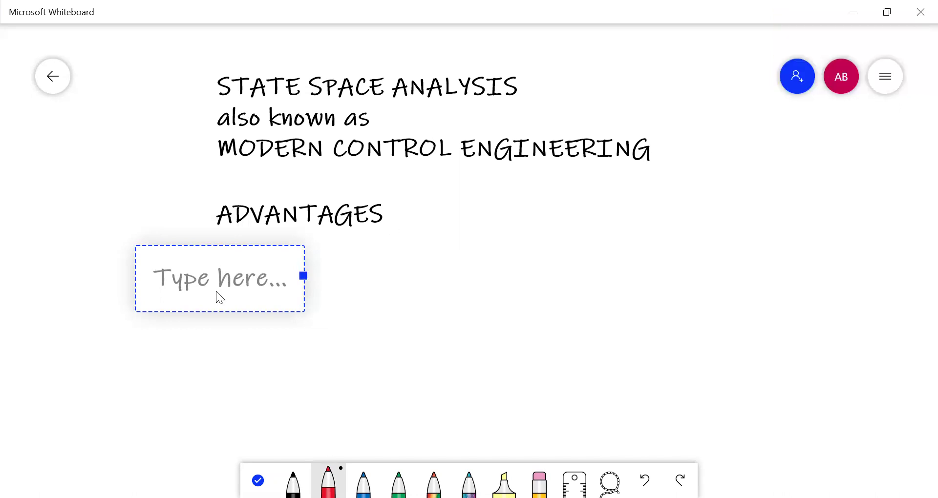
{"action": "type", "text": "LINEAR AS WELL AS NON LINEAR CONTROL SYSTEMS"}
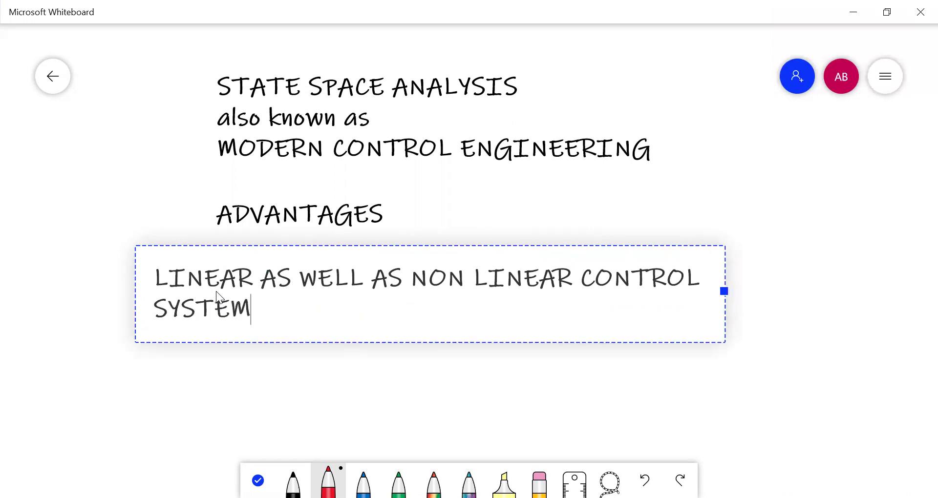
{"action": "type", "text": "."}
{"action": "key", "text": "Return"}
{"action": "type", "text": "MATRICES MAKES HIGHER SYSTEMS TO BE HANDLED EASILY"}
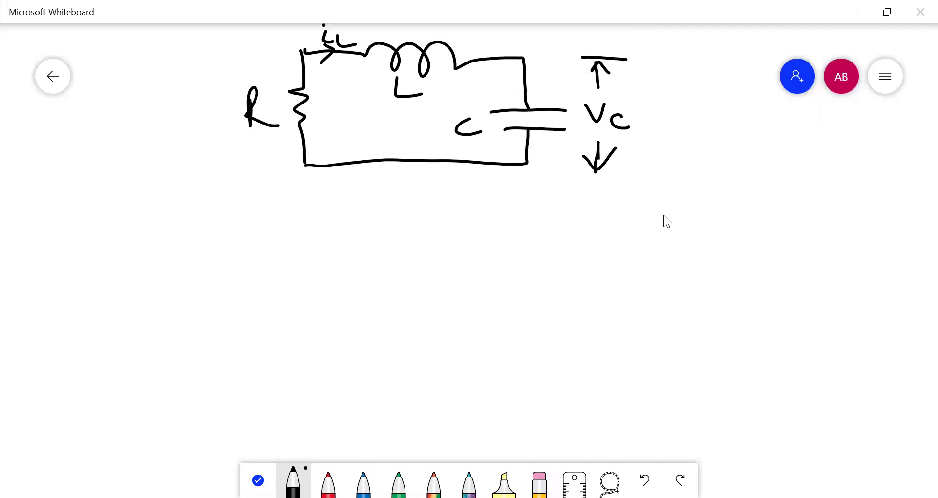
Step: Write R iL below the circuit and circle the circuit's iL label in red
{"action": "mouse_move", "coordinate": [216, 205]}
{"action": "left_mouse_down"}
{"action": "mouse_move", "coordinate": [218, 236]}
{"action": "mouse_move", "coordinate": [210, 199]}
{"action": "mouse_move", "coordinate": [217, 220]}
{"action": "mouse_move", "coordinate": [253, 242]}
{"action": "left_mouse_up"}
{"action": "left_click_drag", "start_coordinate": [263, 205], "coordinate": [270, 226]}
{"action": "left_click_drag", "start_coordinate": [258, 179], "coordinate": [259, 182]}
{"action": "left_click_drag", "start_coordinate": [277, 214], "coordinate": [298, 229]}
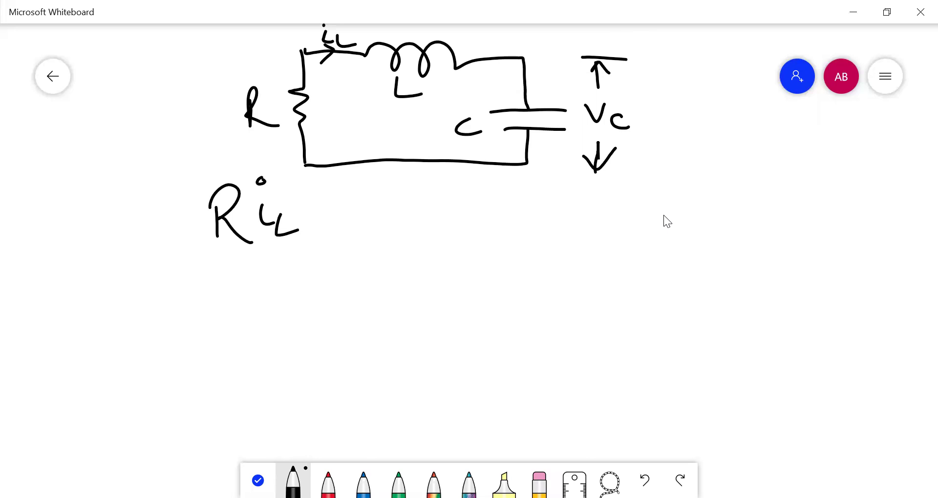
{"action": "left_click", "coordinate": [328, 484]}
{"action": "mouse_move", "coordinate": [361, 44]}
{"action": "left_mouse_down"}
{"action": "mouse_move", "coordinate": [349, 24]}
{"action": "mouse_move", "coordinate": [360, 49]}
{"action": "left_mouse_up"}
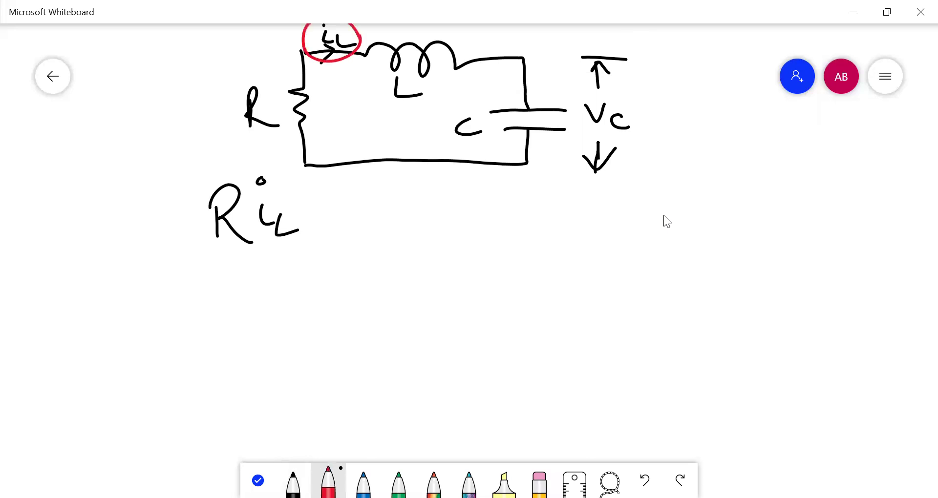
{"action": "left_click", "coordinate": [293, 483]}
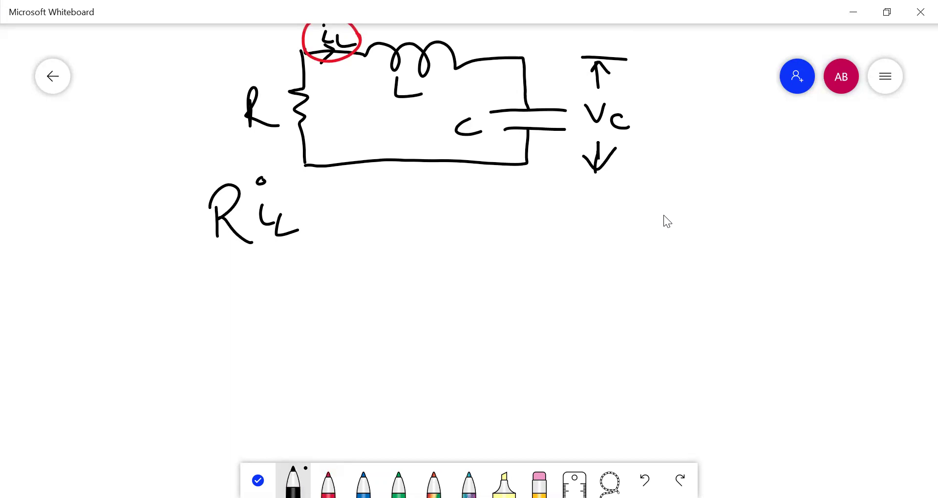
Step: Continue the equation with + L diL/dt + Vc, bracketing the capacitor voltage
{"action": "mouse_move", "coordinate": [309, 214]}
{"action": "left_mouse_down"}
{"action": "mouse_move", "coordinate": [346, 213]}
{"action": "mouse_move", "coordinate": [328, 234]}
{"action": "left_mouse_up"}
{"action": "mouse_move", "coordinate": [362, 195]}
{"action": "left_mouse_down"}
{"action": "mouse_move", "coordinate": [359, 229]}
{"action": "mouse_move", "coordinate": [383, 232]}
{"action": "left_mouse_up"}
{"action": "mouse_move", "coordinate": [419, 203]}
{"action": "left_mouse_down"}
{"action": "mouse_move", "coordinate": [416, 222]}
{"action": "mouse_move", "coordinate": [423, 186]}
{"action": "mouse_move", "coordinate": [438, 222]}
{"action": "mouse_move", "coordinate": [441, 185]}
{"action": "mouse_move", "coordinate": [447, 226]}
{"action": "mouse_move", "coordinate": [467, 226]}
{"action": "left_mouse_up"}
{"action": "left_click_drag", "start_coordinate": [406, 236], "coordinate": [461, 235]}
{"action": "mouse_move", "coordinate": [421, 266]}
{"action": "left_mouse_down"}
{"action": "mouse_move", "coordinate": [430, 248]}
{"action": "mouse_move", "coordinate": [444, 256]}
{"action": "mouse_move", "coordinate": [448, 285]}
{"action": "left_mouse_up"}
{"action": "mouse_move", "coordinate": [433, 266]}
{"action": "left_mouse_down"}
{"action": "mouse_move", "coordinate": [447, 283]}
{"action": "mouse_move", "coordinate": [462, 258]}
{"action": "mouse_move", "coordinate": [510, 228]}
{"action": "mouse_move", "coordinate": [495, 249]}
{"action": "left_mouse_up"}
{"action": "mouse_move", "coordinate": [522, 193]}
{"action": "left_mouse_down"}
{"action": "mouse_move", "coordinate": [536, 230]}
{"action": "mouse_move", "coordinate": [547, 193]}
{"action": "left_mouse_up"}
{"action": "mouse_move", "coordinate": [572, 219]}
{"action": "left_mouse_down"}
{"action": "mouse_move", "coordinate": [554, 222]}
{"action": "mouse_move", "coordinate": [579, 241]}
{"action": "left_mouse_up"}
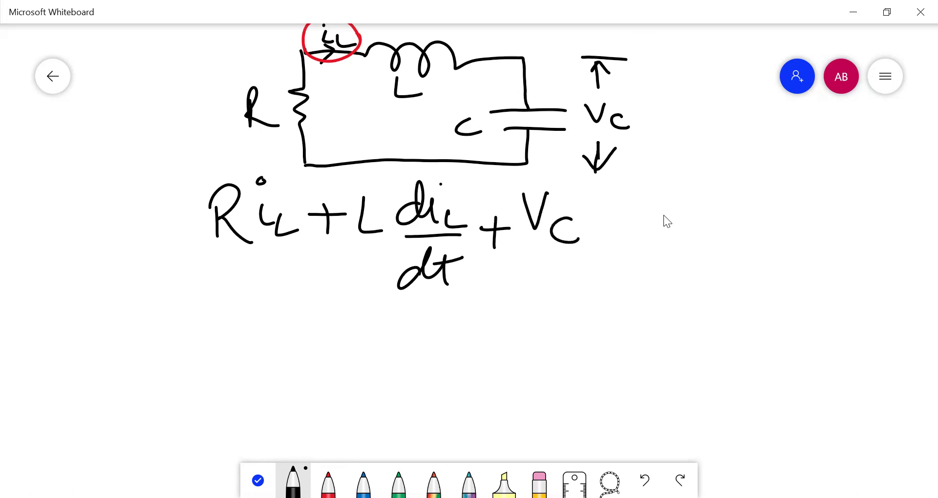
{"action": "mouse_move", "coordinate": [545, 56]}
{"action": "left_mouse_down"}
{"action": "mouse_move", "coordinate": [566, 72]}
{"action": "mouse_move", "coordinate": [574, 105]}
{"action": "mouse_move", "coordinate": [547, 155]}
{"action": "left_mouse_up"}
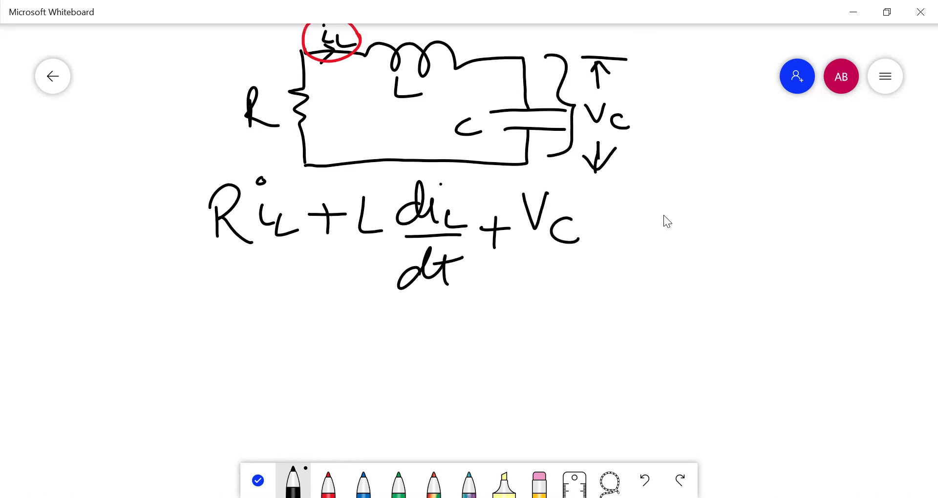
Step: Finish with = 0 and label the equation (1) in a circle
{"action": "left_click_drag", "start_coordinate": [592, 210], "coordinate": [615, 209]}
{"action": "left_click_drag", "start_coordinate": [595, 225], "coordinate": [613, 224]}
{"action": "mouse_move", "coordinate": [665, 195]}
{"action": "left_mouse_down"}
{"action": "mouse_move", "coordinate": [647, 222]}
{"action": "mouse_move", "coordinate": [665, 194]}
{"action": "left_mouse_up"}
{"action": "left_click", "coordinate": [717, 214]}
{"action": "left_click_drag", "start_coordinate": [717, 214], "coordinate": [762, 214]}
{"action": "left_click_drag", "start_coordinate": [802, 195], "coordinate": [800, 230]}
{"action": "mouse_move", "coordinate": [813, 176]}
{"action": "left_mouse_down"}
{"action": "mouse_move", "coordinate": [782, 247]}
{"action": "mouse_move", "coordinate": [767, 184]}
{"action": "left_mouse_up"}
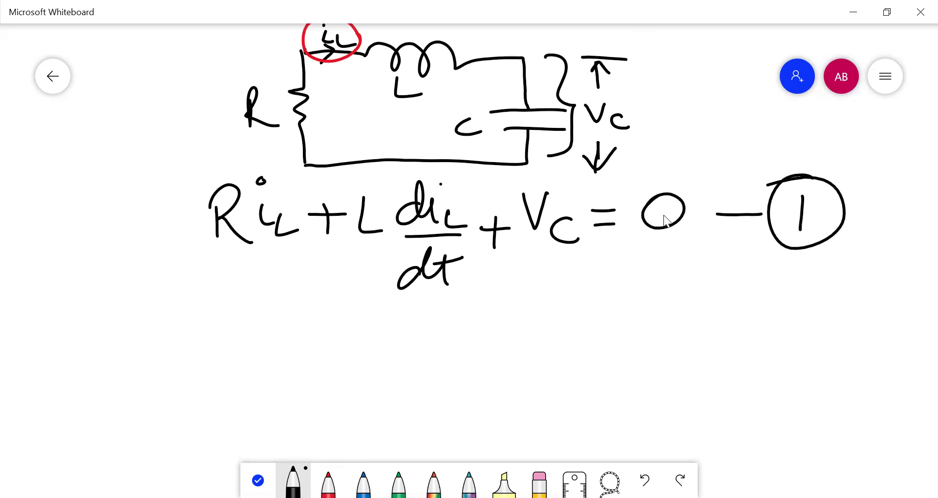
Step: Write iC = iL = C dVc/dt below equation (1), labelled (2)
{"action": "mouse_move", "coordinate": [324, 313]}
{"action": "left_mouse_down"}
{"action": "mouse_move", "coordinate": [375, 348]}
{"action": "mouse_move", "coordinate": [413, 316]}
{"action": "left_mouse_up"}
{"action": "left_click", "coordinate": [335, 295]}
{"action": "left_click", "coordinate": [383, 320]}
{"action": "mouse_move", "coordinate": [393, 333]}
{"action": "left_mouse_down"}
{"action": "mouse_move", "coordinate": [504, 344]}
{"action": "mouse_move", "coordinate": [534, 314]}
{"action": "mouse_move", "coordinate": [550, 326]}
{"action": "left_mouse_up"}
{"action": "left_click_drag", "start_coordinate": [599, 293], "coordinate": [614, 317]}
{"action": "mouse_move", "coordinate": [659, 298]}
{"action": "left_mouse_down"}
{"action": "mouse_move", "coordinate": [672, 274]}
{"action": "mouse_move", "coordinate": [685, 314]}
{"action": "left_mouse_up"}
{"action": "mouse_move", "coordinate": [693, 289]}
{"action": "left_mouse_down"}
{"action": "mouse_move", "coordinate": [703, 314]}
{"action": "mouse_move", "coordinate": [712, 279]}
{"action": "left_mouse_up"}
{"action": "left_click_drag", "start_coordinate": [720, 297], "coordinate": [738, 317]}
{"action": "left_click_drag", "start_coordinate": [641, 337], "coordinate": [748, 329]}
{"action": "mouse_move", "coordinate": [686, 353]}
{"action": "left_mouse_down"}
{"action": "mouse_move", "coordinate": [672, 374]}
{"action": "mouse_move", "coordinate": [719, 342]}
{"action": "mouse_move", "coordinate": [728, 368]}
{"action": "mouse_move", "coordinate": [738, 339]}
{"action": "mouse_move", "coordinate": [785, 321]}
{"action": "left_mouse_up"}
{"action": "mouse_move", "coordinate": [802, 309]}
{"action": "left_mouse_down"}
{"action": "mouse_move", "coordinate": [804, 328]}
{"action": "mouse_move", "coordinate": [834, 330]}
{"action": "left_mouse_up"}
{"action": "mouse_move", "coordinate": [820, 291]}
{"action": "left_mouse_down"}
{"action": "mouse_move", "coordinate": [780, 331]}
{"action": "mouse_move", "coordinate": [805, 289]}
{"action": "left_mouse_up"}
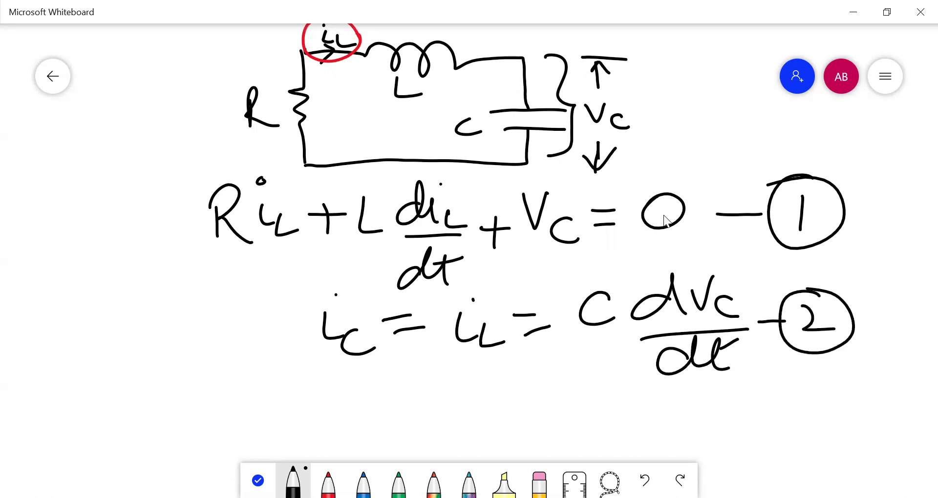
Step: Circle the derivatives diL/dt and dVc/dt in red
{"action": "left_click", "coordinate": [328, 484]}
{"action": "mouse_move", "coordinate": [464, 193]}
{"action": "left_mouse_down"}
{"action": "mouse_move", "coordinate": [395, 264]}
{"action": "mouse_move", "coordinate": [482, 190]}
{"action": "mouse_move", "coordinate": [463, 174]}
{"action": "left_mouse_up"}
{"action": "mouse_move", "coordinate": [669, 247]}
{"action": "left_mouse_down"}
{"action": "mouse_move", "coordinate": [628, 331]}
{"action": "mouse_move", "coordinate": [679, 387]}
{"action": "mouse_move", "coordinate": [751, 335]}
{"action": "mouse_move", "coordinate": [663, 247]}
{"action": "left_mouse_up"}
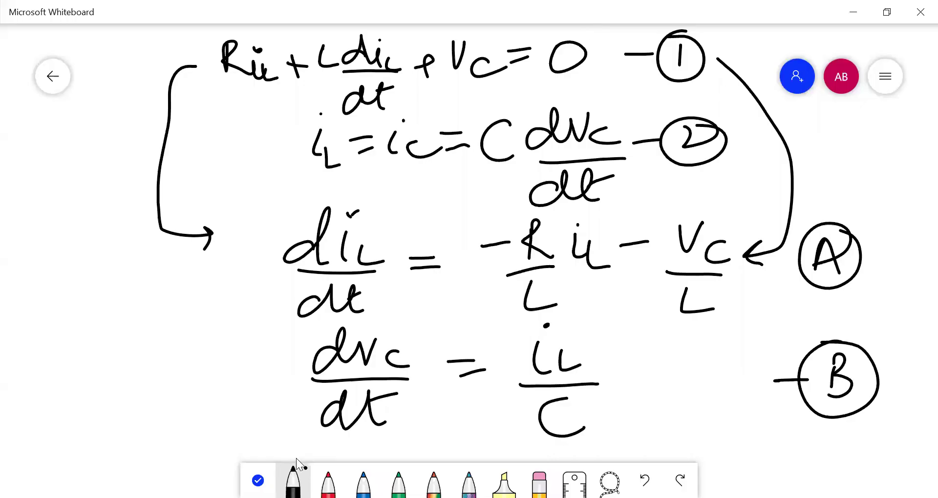
Step: Mark in red how equation 1's diL/dt and L terms rearrange into equation A
{"action": "left_click", "coordinate": [328, 483]}
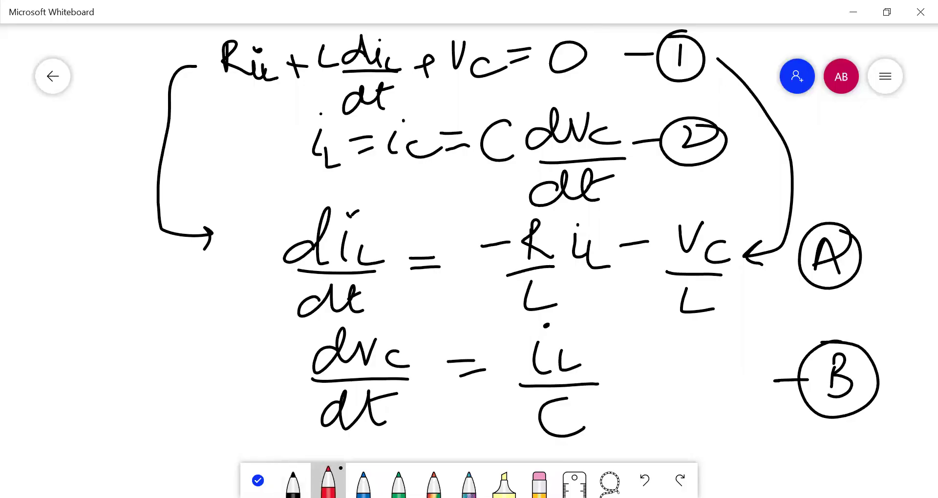
{"action": "mouse_move", "coordinate": [394, 44]}
{"action": "left_mouse_down"}
{"action": "mouse_move", "coordinate": [340, 68]}
{"action": "mouse_move", "coordinate": [363, 114]}
{"action": "mouse_move", "coordinate": [395, 42]}
{"action": "left_mouse_up"}
{"action": "left_click_drag", "start_coordinate": [474, 41], "coordinate": [561, 38]}
{"action": "mouse_move", "coordinate": [259, 83]}
{"action": "left_mouse_down"}
{"action": "mouse_move", "coordinate": [332, 104]}
{"action": "mouse_move", "coordinate": [550, 102]}
{"action": "mouse_move", "coordinate": [594, 75]}
{"action": "mouse_move", "coordinate": [609, 97]}
{"action": "left_mouse_up"}
{"action": "left_click_drag", "start_coordinate": [500, 321], "coordinate": [574, 310]}
{"action": "left_click_drag", "start_coordinate": [660, 322], "coordinate": [711, 324]}
{"action": "mouse_move", "coordinate": [342, 35]}
{"action": "left_mouse_down"}
{"action": "mouse_move", "coordinate": [317, 78]}
{"action": "mouse_move", "coordinate": [320, 88]}
{"action": "mouse_move", "coordinate": [510, 100]}
{"action": "mouse_move", "coordinate": [488, 119]}
{"action": "left_mouse_up"}
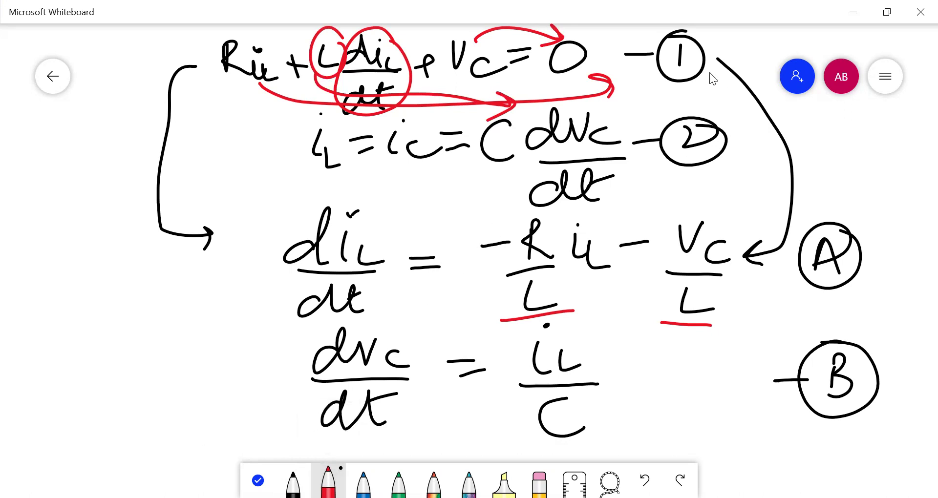
Step: Circle dVc/dt and iL in equation 2, arrow toward B, and underline labels A and B
{"action": "mouse_move", "coordinate": [613, 131]}
{"action": "left_mouse_down"}
{"action": "mouse_move", "coordinate": [608, 102]}
{"action": "mouse_move", "coordinate": [529, 128]}
{"action": "mouse_move", "coordinate": [553, 205]}
{"action": "mouse_move", "coordinate": [617, 113]}
{"action": "left_mouse_up"}
{"action": "left_click_drag", "start_coordinate": [499, 172], "coordinate": [421, 194]}
{"action": "left_click_drag", "start_coordinate": [438, 173], "coordinate": [443, 200]}
{"action": "mouse_move", "coordinate": [341, 130]}
{"action": "left_mouse_down"}
{"action": "mouse_move", "coordinate": [286, 143]}
{"action": "mouse_move", "coordinate": [334, 184]}
{"action": "mouse_move", "coordinate": [343, 134]}
{"action": "left_mouse_up"}
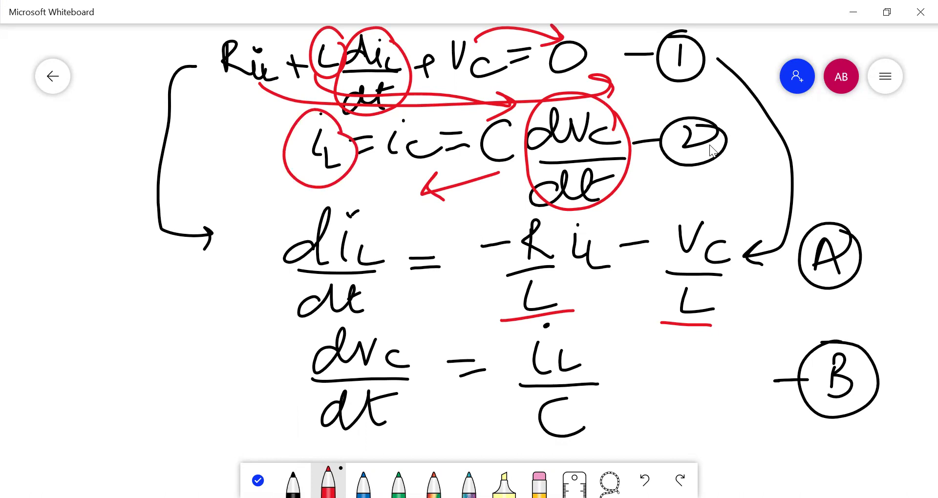
{"action": "left_click_drag", "start_coordinate": [788, 304], "coordinate": [870, 293]}
{"action": "left_click_drag", "start_coordinate": [797, 323], "coordinate": [875, 299]}
{"action": "left_click_drag", "start_coordinate": [792, 436], "coordinate": [863, 420]}
{"action": "left_click_drag", "start_coordinate": [809, 447], "coordinate": [871, 428]}
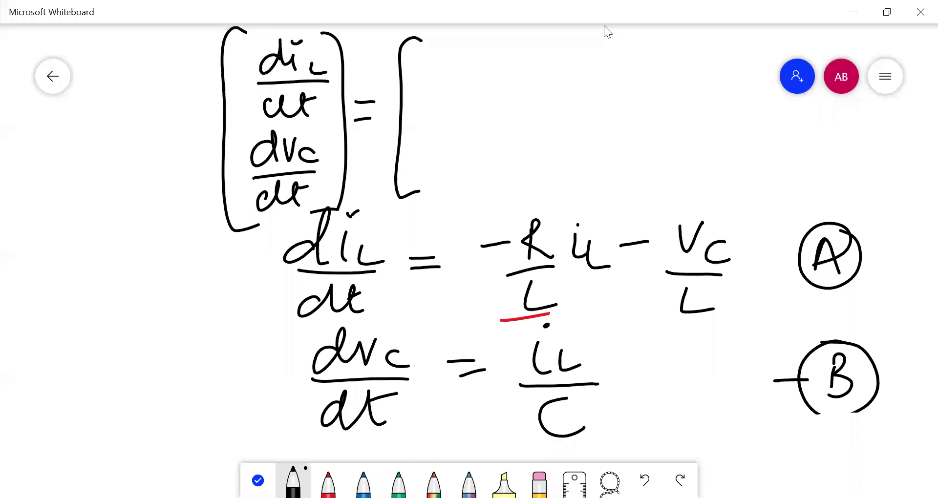
Step: Bracket diL/dt and dVc/dt as a column vector with arrows, and tick equation A
{"action": "mouse_move", "coordinate": [293, 223]}
{"action": "left_mouse_down"}
{"action": "mouse_move", "coordinate": [260, 243]}
{"action": "mouse_move", "coordinate": [264, 358]}
{"action": "mouse_move", "coordinate": [280, 421]}
{"action": "mouse_move", "coordinate": [302, 422]}
{"action": "left_mouse_up"}
{"action": "mouse_move", "coordinate": [385, 214]}
{"action": "left_mouse_down"}
{"action": "mouse_move", "coordinate": [410, 296]}
{"action": "mouse_move", "coordinate": [416, 423]}
{"action": "mouse_move", "coordinate": [396, 425]}
{"action": "left_mouse_up"}
{"action": "mouse_move", "coordinate": [189, 277]}
{"action": "left_mouse_down"}
{"action": "mouse_move", "coordinate": [250, 261]}
{"action": "mouse_move", "coordinate": [244, 277]}
{"action": "left_mouse_up"}
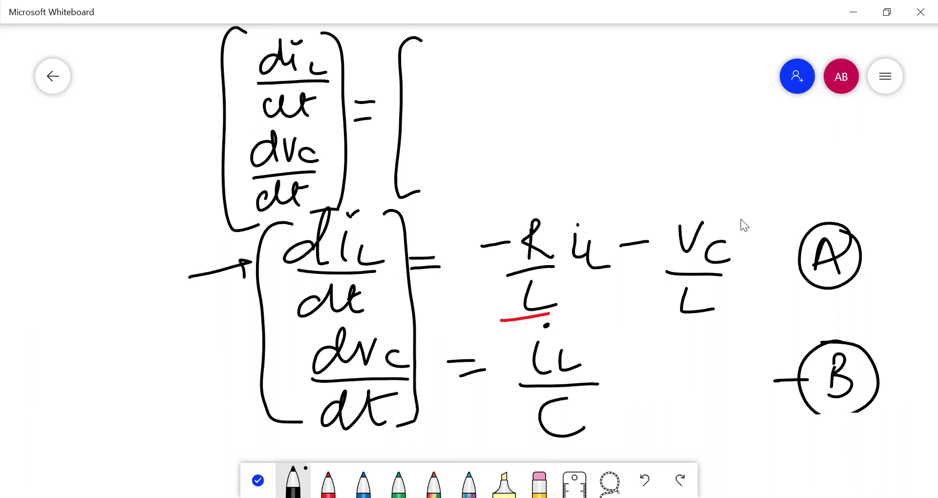
{"action": "left_click_drag", "start_coordinate": [189, 372], "coordinate": [253, 367]}
{"action": "left_click_drag", "start_coordinate": [244, 362], "coordinate": [246, 375]}
{"action": "left_click_drag", "start_coordinate": [627, 199], "coordinate": [600, 221]}
{"action": "mouse_move", "coordinate": [601, 209]}
{"action": "left_mouse_down"}
{"action": "mouse_move", "coordinate": [600, 221]}
{"action": "mouse_move", "coordinate": [617, 216]}
{"action": "left_mouse_up"}
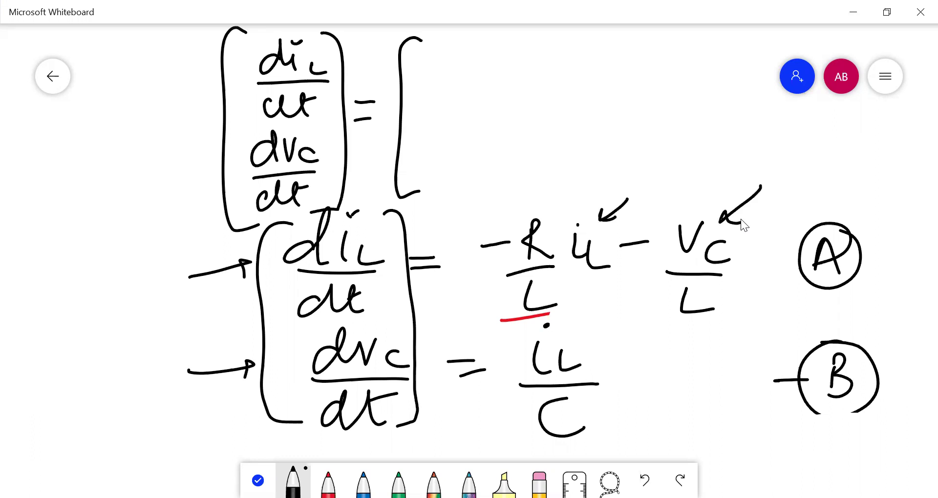
{"action": "mouse_move", "coordinate": [868, 233]}
{"action": "left_mouse_down"}
{"action": "mouse_move", "coordinate": [874, 251]}
{"action": "mouse_move", "coordinate": [917, 229]}
{"action": "mouse_move", "coordinate": [920, 246]}
{"action": "left_mouse_up"}
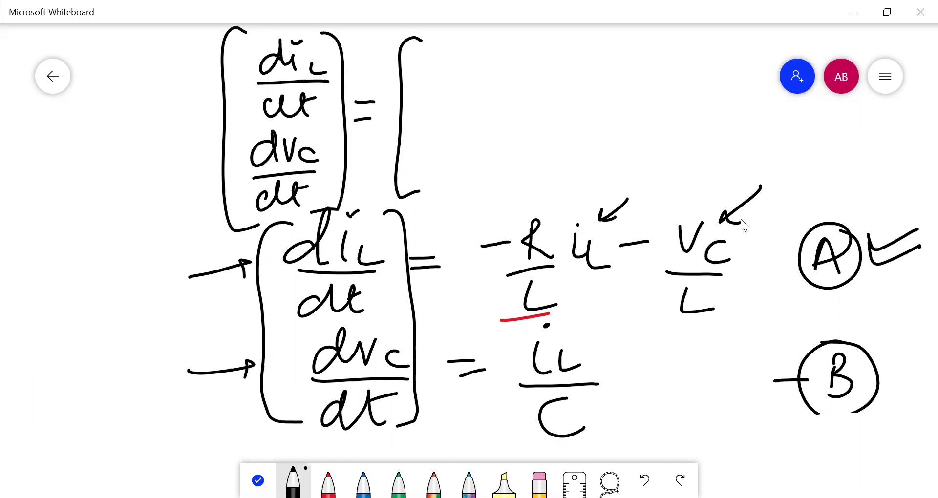
{"action": "left_click_drag", "start_coordinate": [513, 321], "coordinate": [731, 320]}
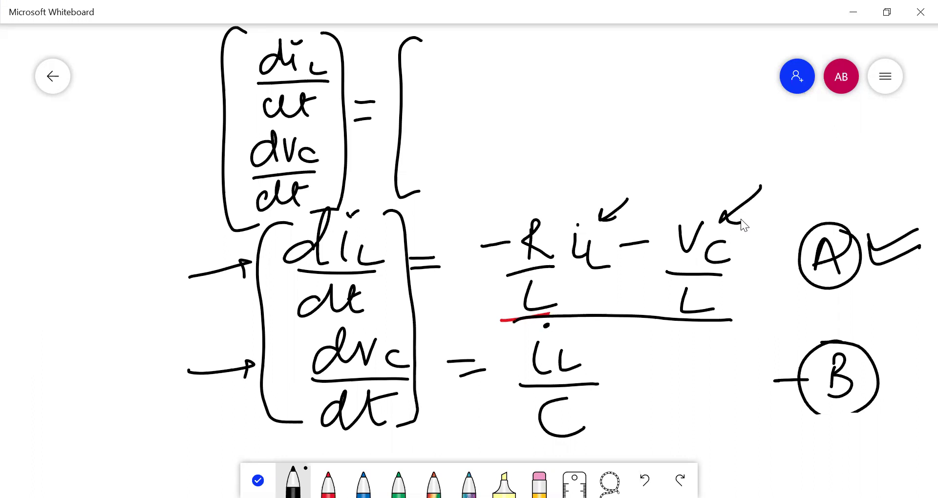
Step: Write -R/L and -1/L in the coefficient matrix's top row
{"action": "mouse_move", "coordinate": [405, 68]}
{"action": "left_mouse_down"}
{"action": "mouse_move", "coordinate": [441, 54]}
{"action": "mouse_move", "coordinate": [439, 71]}
{"action": "mouse_move", "coordinate": [439, 61]}
{"action": "mouse_move", "coordinate": [462, 71]}
{"action": "left_mouse_up"}
{"action": "left_click", "coordinate": [485, 62]}
{"action": "mouse_move", "coordinate": [478, 37]}
{"action": "left_mouse_down"}
{"action": "mouse_move", "coordinate": [457, 88]}
{"action": "mouse_move", "coordinate": [503, 84]}
{"action": "left_mouse_up"}
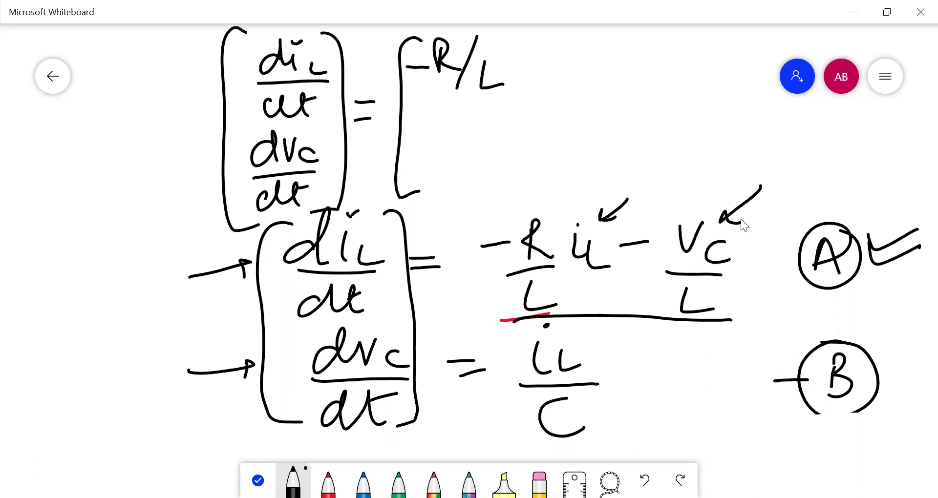
{"action": "left_click_drag", "start_coordinate": [539, 58], "coordinate": [566, 58]}
{"action": "left_click_drag", "start_coordinate": [579, 37], "coordinate": [581, 65]}
{"action": "left_click_drag", "start_coordinate": [597, 35], "coordinate": [581, 81]}
{"action": "left_click_drag", "start_coordinate": [605, 52], "coordinate": [626, 75]}
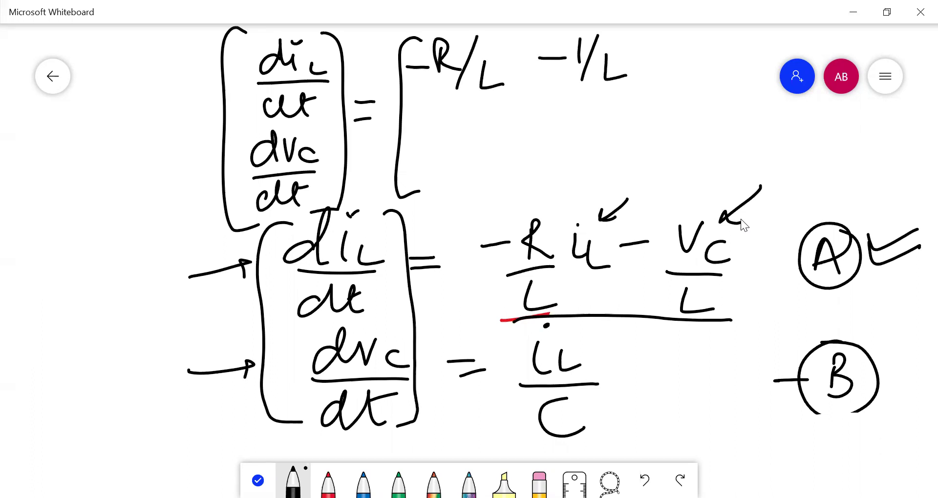
Step: Underline label B and the C of iL/C, then write 1/C bottom-left
{"action": "left_click_drag", "start_coordinate": [787, 412], "coordinate": [862, 406]}
{"action": "left_click_drag", "start_coordinate": [785, 432], "coordinate": [862, 420]}
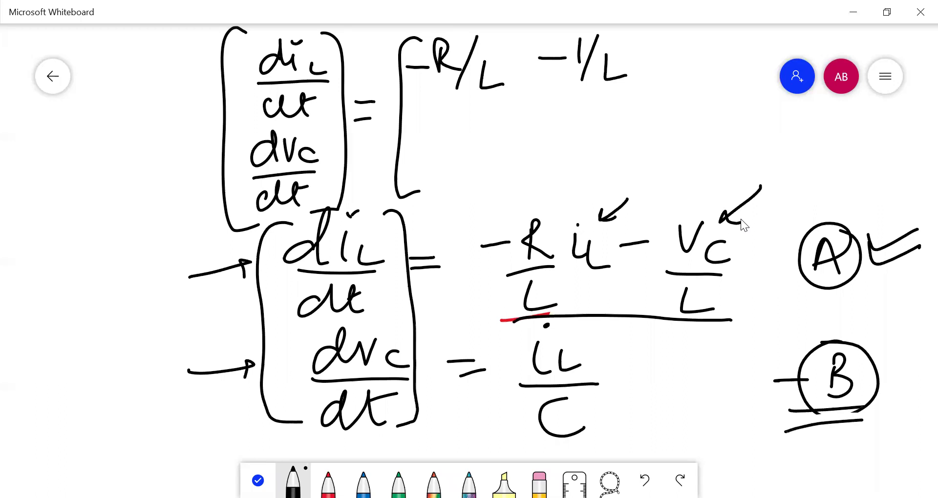
{"action": "left_click_drag", "start_coordinate": [506, 453], "coordinate": [618, 446]}
{"action": "left_click_drag", "start_coordinate": [443, 109], "coordinate": [444, 135]}
{"action": "left_click_drag", "start_coordinate": [471, 107], "coordinate": [440, 161]}
{"action": "mouse_move", "coordinate": [483, 143]}
{"action": "left_mouse_down"}
{"action": "mouse_move", "coordinate": [458, 174]}
{"action": "mouse_move", "coordinate": [491, 168]}
{"action": "left_mouse_up"}
Step: Append + 0 to equation B, put 0 bottom-right, close the matrix and open the state vector
{"action": "left_click_drag", "start_coordinate": [624, 379], "coordinate": [659, 368]}
{"action": "left_click_drag", "start_coordinate": [646, 360], "coordinate": [645, 399]}
{"action": "mouse_move", "coordinate": [710, 351]}
{"action": "left_mouse_down"}
{"action": "mouse_move", "coordinate": [704, 396]}
{"action": "mouse_move", "coordinate": [694, 352]}
{"action": "left_mouse_up"}
{"action": "mouse_move", "coordinate": [577, 115]}
{"action": "left_mouse_down"}
{"action": "mouse_move", "coordinate": [611, 131]}
{"action": "mouse_move", "coordinate": [577, 117]}
{"action": "left_mouse_up"}
{"action": "mouse_move", "coordinate": [609, 31]}
{"action": "left_mouse_down"}
{"action": "mouse_move", "coordinate": [628, 51]}
{"action": "mouse_move", "coordinate": [619, 164]}
{"action": "mouse_move", "coordinate": [592, 182]}
{"action": "left_mouse_up"}
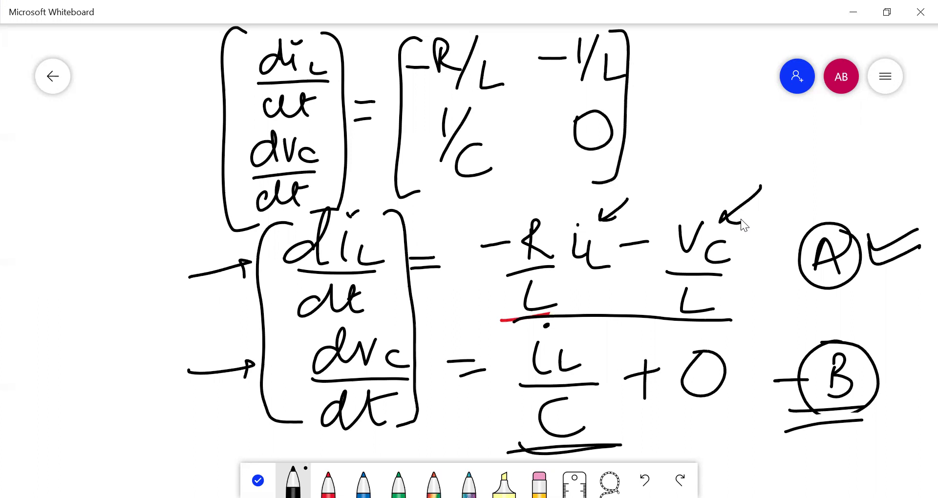
{"action": "mouse_move", "coordinate": [653, 32]}
{"action": "left_mouse_down"}
{"action": "mouse_move", "coordinate": [634, 178]}
{"action": "mouse_move", "coordinate": [656, 184]}
{"action": "left_mouse_up"}
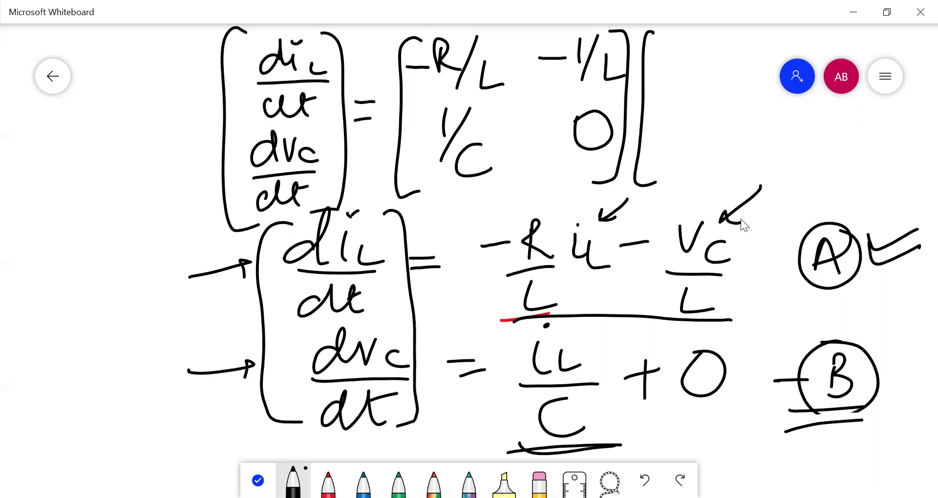
Step: Write iL over Vc in the closed state-vector bracket and curly-brace equations A and B
{"action": "mouse_move", "coordinate": [660, 48]}
{"action": "left_mouse_down"}
{"action": "mouse_move", "coordinate": [669, 71]}
{"action": "mouse_move", "coordinate": [670, 39]}
{"action": "mouse_move", "coordinate": [689, 75]}
{"action": "left_mouse_up"}
{"action": "left_click", "coordinate": [670, 39]}
{"action": "mouse_move", "coordinate": [655, 119]}
{"action": "left_mouse_down"}
{"action": "mouse_move", "coordinate": [670, 118]}
{"action": "mouse_move", "coordinate": [689, 153]}
{"action": "left_mouse_up"}
{"action": "mouse_move", "coordinate": [689, 35]}
{"action": "left_mouse_down"}
{"action": "mouse_move", "coordinate": [704, 157]}
{"action": "mouse_move", "coordinate": [697, 176]}
{"action": "left_mouse_up"}
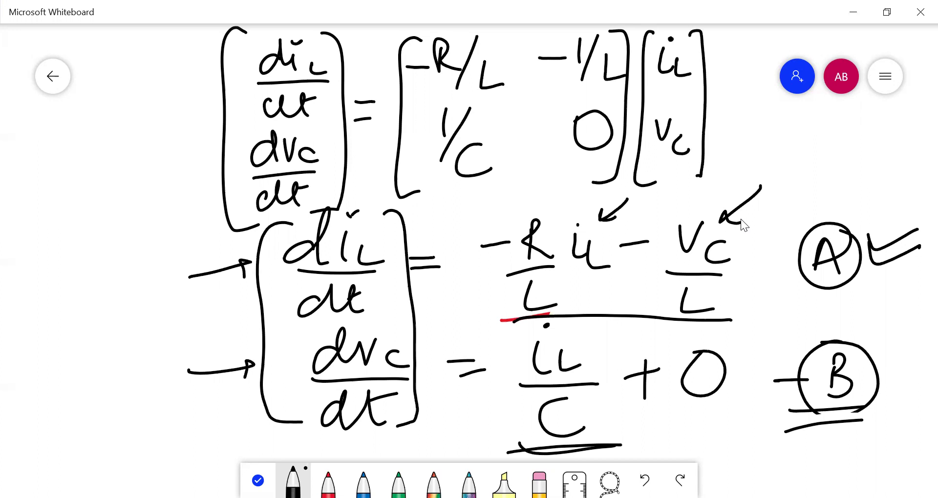
{"action": "mouse_move", "coordinate": [192, 239]}
{"action": "left_mouse_down"}
{"action": "mouse_move", "coordinate": [169, 313]}
{"action": "mouse_move", "coordinate": [188, 430]}
{"action": "mouse_move", "coordinate": [210, 422]}
{"action": "left_mouse_up"}
{"action": "left_click_drag", "start_coordinate": [40, 210], "coordinate": [111, 194]}
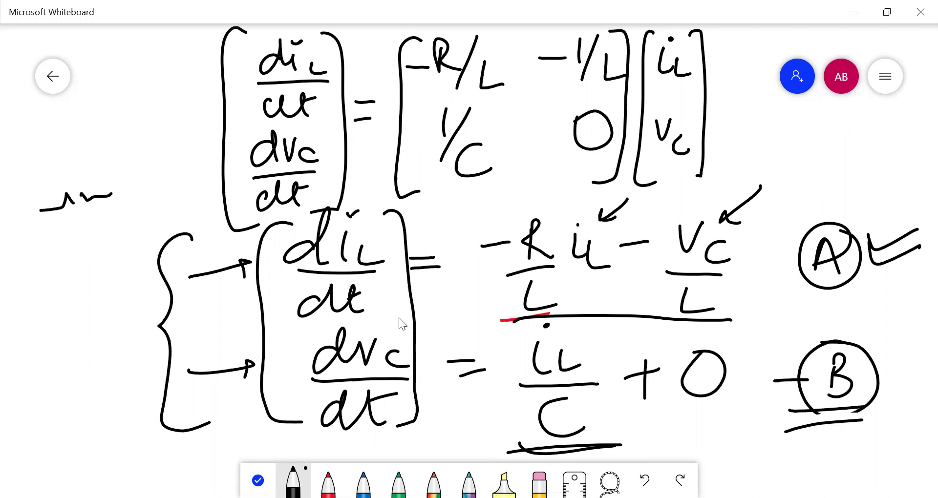
Step: Draw a red brace beside the matrix equation with a long red stroke from it
{"action": "left_click", "coordinate": [328, 481]}
{"action": "mouse_move", "coordinate": [201, 47]}
{"action": "left_mouse_down"}
{"action": "mouse_move", "coordinate": [171, 66]}
{"action": "mouse_move", "coordinate": [182, 200]}
{"action": "mouse_move", "coordinate": [203, 214]}
{"action": "left_mouse_up"}
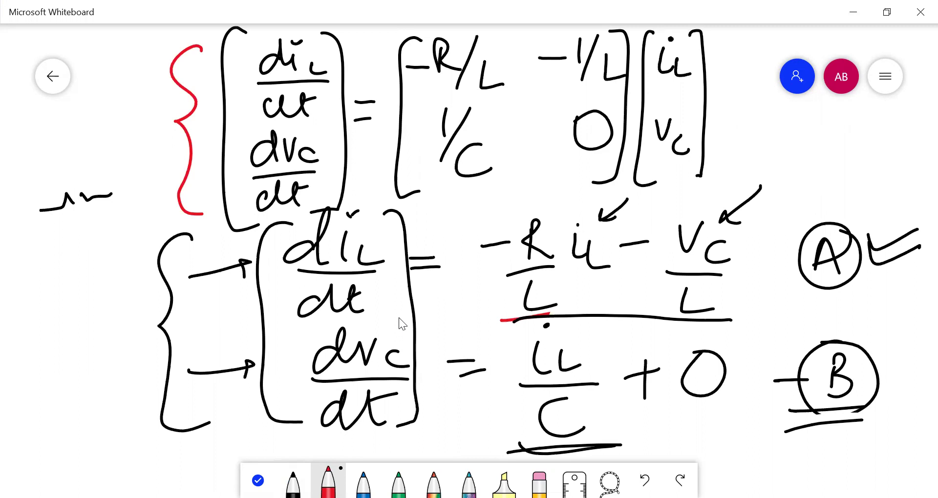
{"action": "left_click_drag", "start_coordinate": [175, 220], "coordinate": [802, 193]}
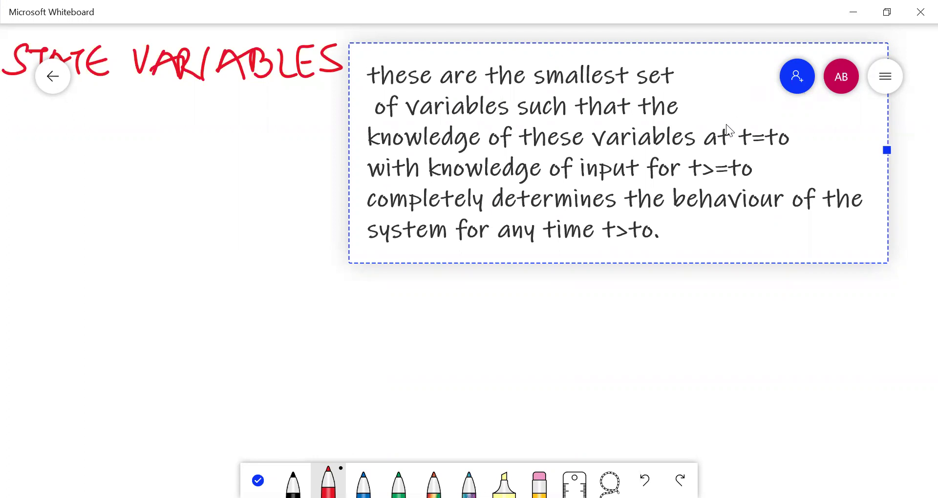
{"action": "left_click", "coordinate": [699, 294]}
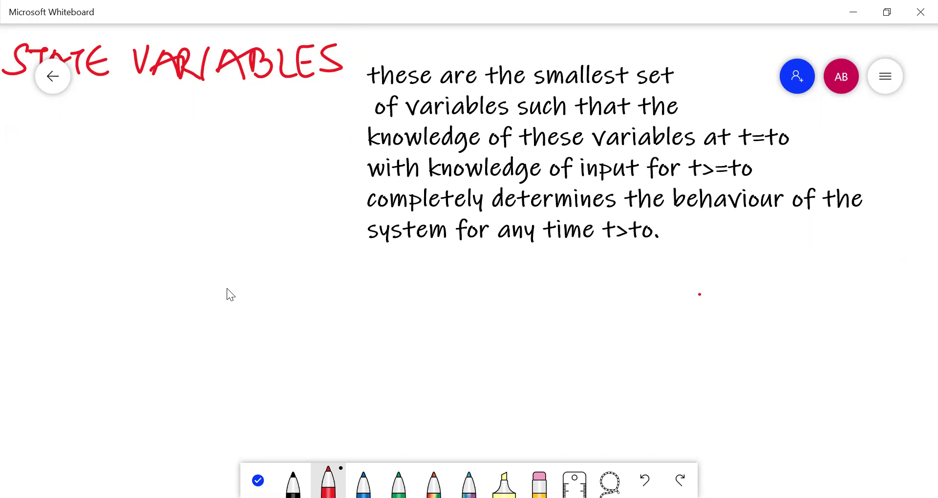
Step: Write 'iL(0) → Initial current' in red below the definition
{"action": "mouse_move", "coordinate": [185, 281]}
{"action": "left_mouse_down"}
{"action": "mouse_move", "coordinate": [207, 305]}
{"action": "mouse_move", "coordinate": [188, 273]}
{"action": "mouse_move", "coordinate": [220, 324]}
{"action": "left_mouse_up"}
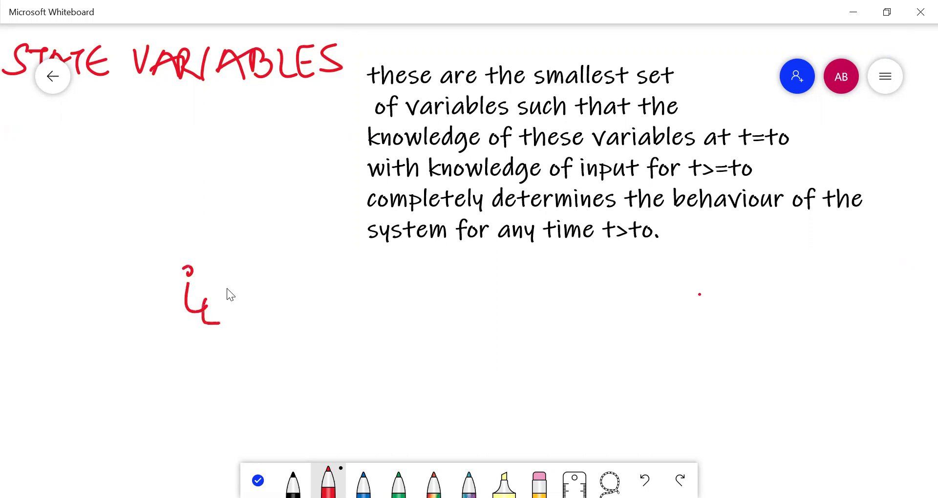
{"action": "mouse_move", "coordinate": [239, 271]}
{"action": "left_mouse_down"}
{"action": "mouse_move", "coordinate": [227, 319]}
{"action": "mouse_move", "coordinate": [240, 326]}
{"action": "left_mouse_up"}
{"action": "mouse_move", "coordinate": [249, 288]}
{"action": "left_mouse_down"}
{"action": "mouse_move", "coordinate": [244, 306]}
{"action": "mouse_move", "coordinate": [250, 288]}
{"action": "mouse_move", "coordinate": [262, 321]}
{"action": "left_mouse_up"}
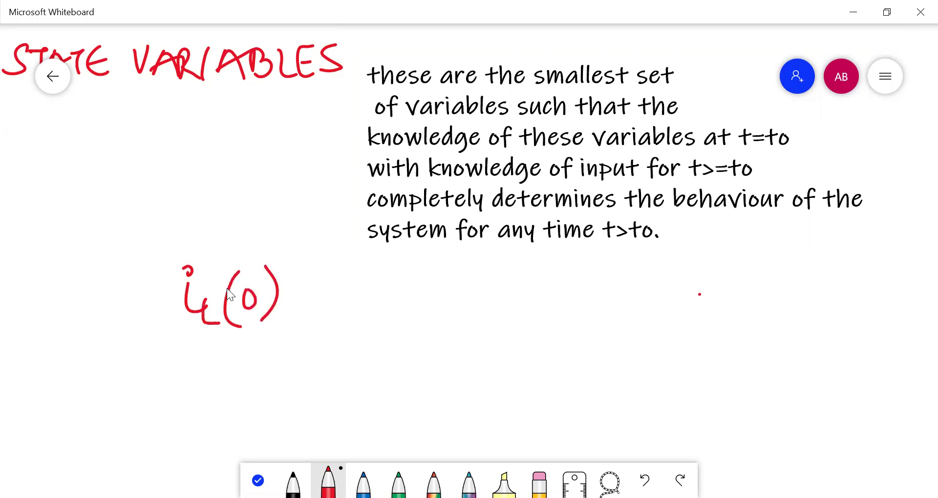
{"action": "left_click_drag", "start_coordinate": [311, 294], "coordinate": [350, 292]}
{"action": "left_click_drag", "start_coordinate": [336, 287], "coordinate": [346, 302]}
{"action": "mouse_move", "coordinate": [393, 269]}
{"action": "left_mouse_down"}
{"action": "mouse_move", "coordinate": [373, 279]}
{"action": "mouse_move", "coordinate": [454, 301]}
{"action": "left_mouse_up"}
{"action": "mouse_move", "coordinate": [454, 259]}
{"action": "left_mouse_down"}
{"action": "mouse_move", "coordinate": [452, 302]}
{"action": "mouse_move", "coordinate": [476, 280]}
{"action": "left_mouse_up"}
{"action": "mouse_move", "coordinate": [475, 284]}
{"action": "left_mouse_down"}
{"action": "mouse_move", "coordinate": [476, 301]}
{"action": "mouse_move", "coordinate": [509, 301]}
{"action": "left_mouse_up"}
{"action": "left_click_drag", "start_coordinate": [512, 299], "coordinate": [541, 310]}
{"action": "mouse_move", "coordinate": [585, 282]}
{"action": "left_mouse_down"}
{"action": "mouse_move", "coordinate": [597, 294]}
{"action": "mouse_move", "coordinate": [639, 283]}
{"action": "mouse_move", "coordinate": [687, 294]}
{"action": "mouse_move", "coordinate": [719, 282]}
{"action": "mouse_move", "coordinate": [752, 295]}
{"action": "left_mouse_up"}
{"action": "left_click_drag", "start_coordinate": [755, 265], "coordinate": [767, 299]}
{"action": "left_click_drag", "start_coordinate": [762, 274], "coordinate": [783, 270]}
Step: Write 'Vc(0) → Initial' on the line beneath it
{"action": "mouse_move", "coordinate": [186, 339]}
{"action": "left_mouse_down"}
{"action": "mouse_move", "coordinate": [220, 341]}
{"action": "mouse_move", "coordinate": [253, 374]}
{"action": "left_mouse_up"}
{"action": "left_click_drag", "start_coordinate": [268, 332], "coordinate": [265, 374]}
{"action": "left_click_drag", "start_coordinate": [298, 342], "coordinate": [331, 373]}
{"action": "left_click_drag", "start_coordinate": [346, 342], "coordinate": [379, 341]}
{"action": "mouse_move", "coordinate": [374, 335]}
{"action": "left_mouse_down"}
{"action": "mouse_move", "coordinate": [377, 350]}
{"action": "mouse_move", "coordinate": [421, 362]}
{"action": "mouse_move", "coordinate": [487, 357]}
{"action": "left_mouse_up"}
{"action": "left_click", "coordinate": [495, 325]}
{"action": "left_click_drag", "start_coordinate": [491, 327], "coordinate": [497, 357]}
{"action": "mouse_move", "coordinate": [495, 342]}
{"action": "left_mouse_down"}
{"action": "mouse_move", "coordinate": [516, 337]}
{"action": "mouse_move", "coordinate": [551, 353]}
{"action": "left_mouse_up"}
{"action": "mouse_move", "coordinate": [562, 320]}
{"action": "left_mouse_down"}
{"action": "mouse_move", "coordinate": [557, 351]}
{"action": "mouse_move", "coordinate": [580, 359]}
{"action": "left_mouse_up"}
Step: Double-underline t=to, circle and brace the initial values, then erase those notes
{"action": "left_click_drag", "start_coordinate": [726, 146], "coordinate": [803, 156]}
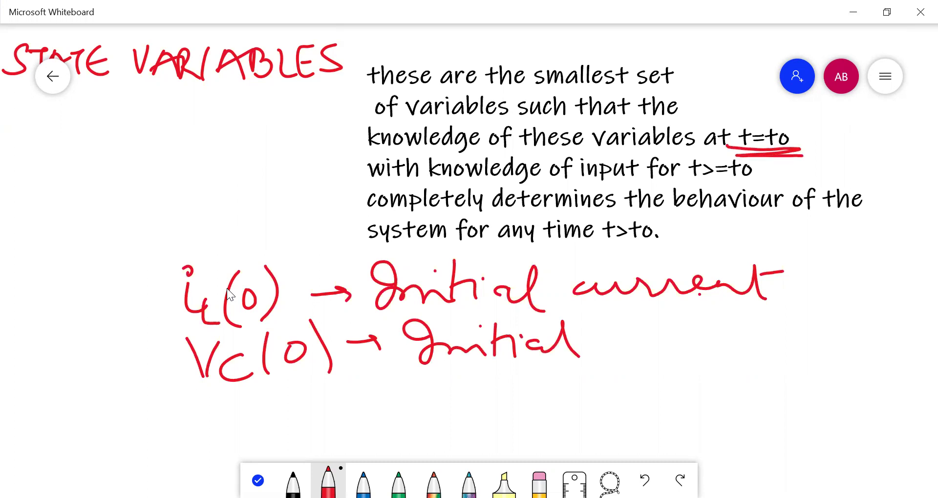
{"action": "mouse_move", "coordinate": [289, 257]}
{"action": "left_mouse_down"}
{"action": "mouse_move", "coordinate": [203, 358]}
{"action": "mouse_move", "coordinate": [349, 309]}
{"action": "mouse_move", "coordinate": [276, 236]}
{"action": "left_mouse_up"}
{"action": "mouse_move", "coordinate": [74, 309]}
{"action": "left_mouse_down"}
{"action": "mouse_move", "coordinate": [95, 301]}
{"action": "mouse_move", "coordinate": [113, 322]}
{"action": "mouse_move", "coordinate": [120, 391]}
{"action": "mouse_move", "coordinate": [165, 379]}
{"action": "left_mouse_up"}
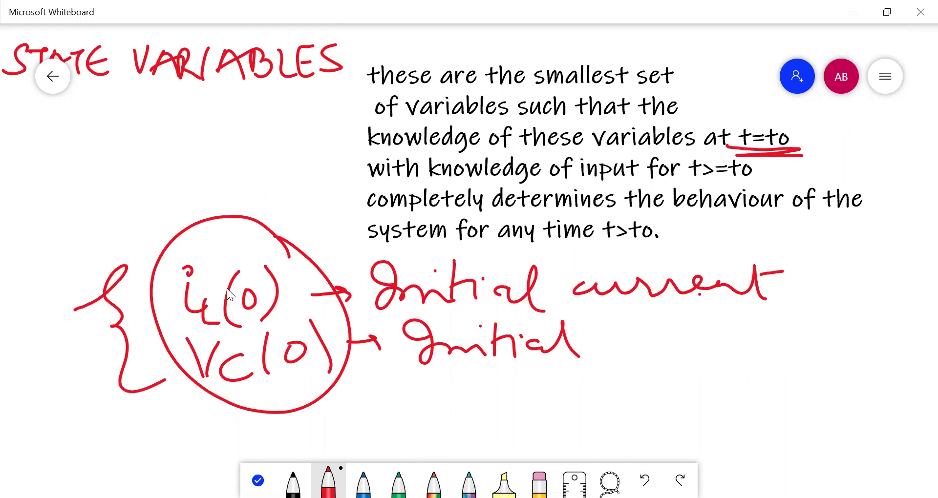
{"action": "left_click", "coordinate": [539, 481]}
{"action": "mouse_move", "coordinate": [111, 262]}
{"action": "left_mouse_down"}
{"action": "mouse_move", "coordinate": [293, 247]}
{"action": "mouse_move", "coordinate": [109, 314]}
{"action": "mouse_move", "coordinate": [383, 349]}
{"action": "mouse_move", "coordinate": [664, 310]}
{"action": "mouse_move", "coordinate": [728, 350]}
{"action": "mouse_move", "coordinate": [130, 389]}
{"action": "mouse_move", "coordinate": [264, 219]}
{"action": "left_mouse_up"}
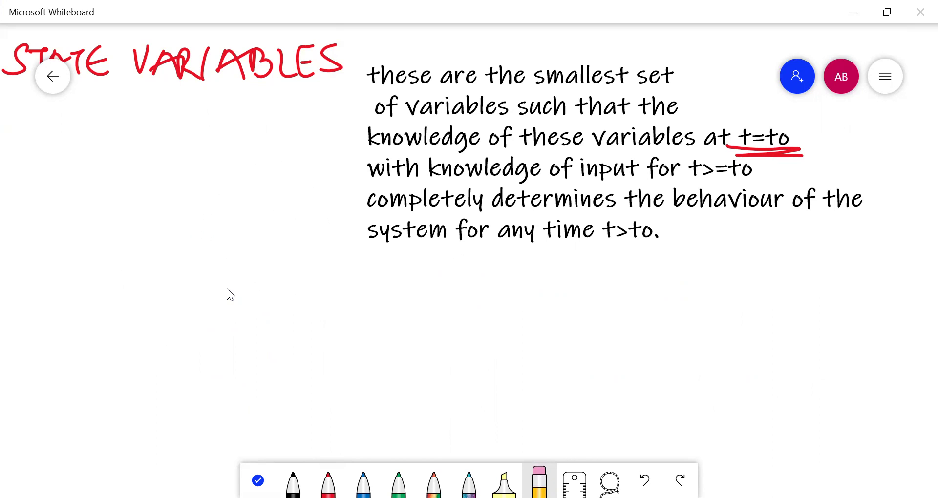
Step: Switch back to red ink and write iL(t) below the definition
{"action": "left_click", "coordinate": [329, 481]}
{"action": "left_click_drag", "start_coordinate": [232, 291], "coordinate": [246, 312]}
{"action": "left_click_drag", "start_coordinate": [260, 263], "coordinate": [275, 311]}
{"action": "left_click_drag", "start_coordinate": [287, 271], "coordinate": [284, 307]}
{"action": "mouse_move", "coordinate": [267, 296]}
{"action": "left_mouse_down"}
{"action": "mouse_move", "coordinate": [312, 267]}
{"action": "mouse_move", "coordinate": [294, 309]}
{"action": "mouse_move", "coordinate": [377, 288]}
{"action": "mouse_move", "coordinate": [372, 302]}
{"action": "left_mouse_up"}
Step: Write Vc(t) below iL(t), with arrows after each and a brace around both
{"action": "mouse_move", "coordinate": [210, 343]}
{"action": "left_mouse_down"}
{"action": "mouse_move", "coordinate": [215, 355]}
{"action": "mouse_move", "coordinate": [240, 336]}
{"action": "mouse_move", "coordinate": [244, 371]}
{"action": "mouse_move", "coordinate": [261, 376]}
{"action": "left_mouse_up"}
{"action": "mouse_move", "coordinate": [283, 327]}
{"action": "left_mouse_down"}
{"action": "mouse_move", "coordinate": [280, 372]}
{"action": "mouse_move", "coordinate": [306, 366]}
{"action": "mouse_move", "coordinate": [330, 328]}
{"action": "left_mouse_up"}
{"action": "mouse_move", "coordinate": [323, 327]}
{"action": "left_mouse_down"}
{"action": "mouse_move", "coordinate": [322, 370]}
{"action": "mouse_move", "coordinate": [388, 337]}
{"action": "left_mouse_up"}
{"action": "left_click_drag", "start_coordinate": [376, 334], "coordinate": [385, 352]}
{"action": "mouse_move", "coordinate": [399, 262]}
{"action": "left_mouse_down"}
{"action": "mouse_move", "coordinate": [429, 356]}
{"action": "mouse_move", "coordinate": [410, 369]}
{"action": "left_mouse_up"}
Step: Write 'STATE t>to' to the right of the brace, underlining STATE
{"action": "mouse_move", "coordinate": [560, 277]}
{"action": "left_mouse_down"}
{"action": "mouse_move", "coordinate": [544, 282]}
{"action": "mouse_move", "coordinate": [540, 311]}
{"action": "left_mouse_up"}
{"action": "mouse_move", "coordinate": [581, 285]}
{"action": "left_mouse_down"}
{"action": "mouse_move", "coordinate": [582, 299]}
{"action": "mouse_move", "coordinate": [585, 279]}
{"action": "left_mouse_up"}
{"action": "mouse_move", "coordinate": [580, 304]}
{"action": "left_mouse_down"}
{"action": "mouse_move", "coordinate": [613, 287]}
{"action": "mouse_move", "coordinate": [621, 306]}
{"action": "left_mouse_up"}
{"action": "mouse_move", "coordinate": [598, 295]}
{"action": "left_mouse_down"}
{"action": "mouse_move", "coordinate": [621, 306]}
{"action": "mouse_move", "coordinate": [635, 282]}
{"action": "left_mouse_up"}
{"action": "left_click_drag", "start_coordinate": [631, 286], "coordinate": [630, 309]}
{"action": "left_click_drag", "start_coordinate": [663, 274], "coordinate": [646, 305]}
{"action": "left_click_drag", "start_coordinate": [645, 305], "coordinate": [673, 295]}
{"action": "left_click_drag", "start_coordinate": [702, 315], "coordinate": [557, 337]}
{"action": "mouse_move", "coordinate": [729, 280]}
{"action": "left_mouse_down"}
{"action": "mouse_move", "coordinate": [738, 310]}
{"action": "mouse_move", "coordinate": [739, 294]}
{"action": "left_mouse_up"}
{"action": "mouse_move", "coordinate": [752, 282]}
{"action": "left_mouse_down"}
{"action": "mouse_move", "coordinate": [766, 293]}
{"action": "mouse_move", "coordinate": [749, 317]}
{"action": "left_mouse_up"}
{"action": "left_click_drag", "start_coordinate": [795, 284], "coordinate": [803, 293]}
{"action": "mouse_move", "coordinate": [801, 298]}
{"action": "left_mouse_down"}
{"action": "mouse_move", "coordinate": [826, 312]}
{"action": "mouse_move", "coordinate": [810, 299]}
{"action": "left_mouse_up"}
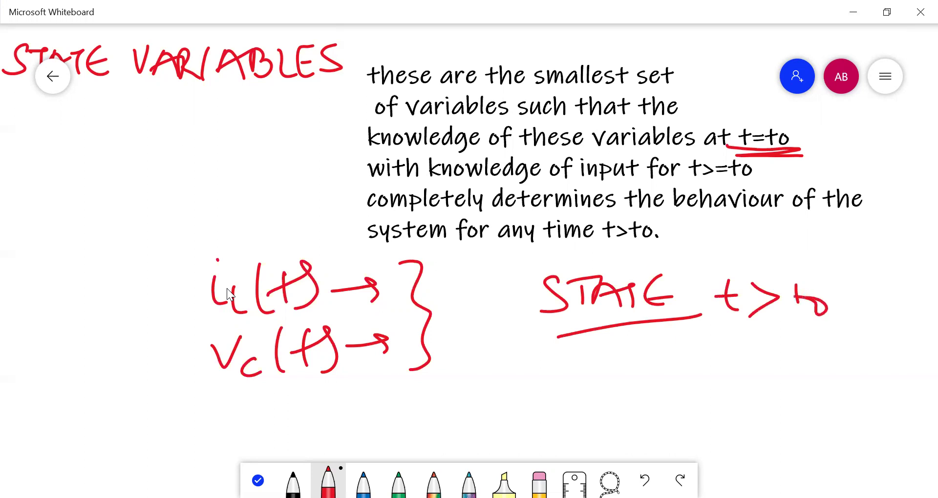
Step: Underline STATE VARIABLES, link it to the left-braced iL(t)/Vc(t) with arrows, and underline STATE t>to
{"action": "left_click_drag", "start_coordinate": [36, 109], "coordinate": [331, 103]}
{"action": "mouse_move", "coordinate": [214, 115]}
{"action": "left_mouse_down"}
{"action": "mouse_move", "coordinate": [249, 253]}
{"action": "mouse_move", "coordinate": [275, 233]}
{"action": "left_mouse_up"}
{"action": "mouse_move", "coordinate": [210, 248]}
{"action": "left_mouse_down"}
{"action": "mouse_move", "coordinate": [177, 298]}
{"action": "mouse_move", "coordinate": [192, 390]}
{"action": "mouse_move", "coordinate": [238, 401]}
{"action": "left_mouse_up"}
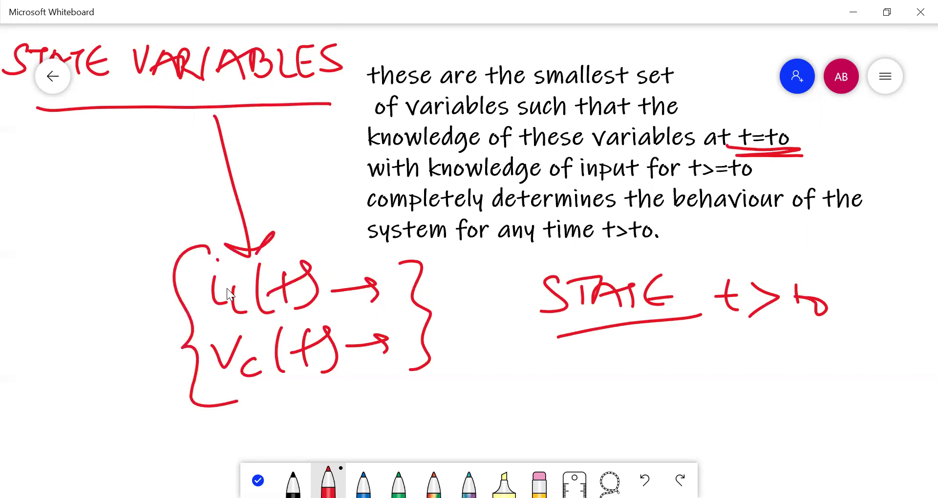
{"action": "left_click_drag", "start_coordinate": [115, 320], "coordinate": [161, 289]}
{"action": "left_click_drag", "start_coordinate": [154, 292], "coordinate": [164, 305]}
{"action": "left_click_drag", "start_coordinate": [123, 369], "coordinate": [180, 363]}
{"action": "left_click_drag", "start_coordinate": [165, 359], "coordinate": [170, 372]}
{"action": "left_click_drag", "start_coordinate": [563, 332], "coordinate": [847, 341]}
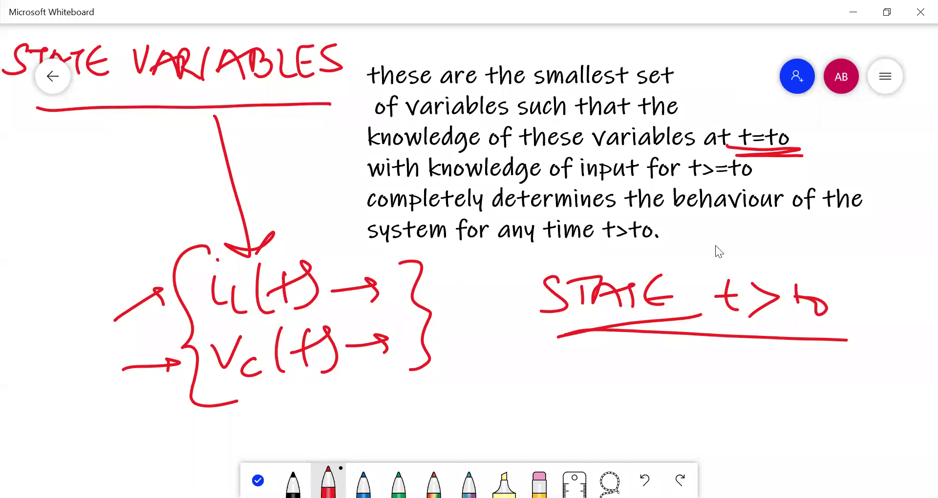
Step: Write 'STATE VECTOR' below the braced variables and underline it
{"action": "mouse_move", "coordinate": [296, 392]}
{"action": "left_mouse_down"}
{"action": "mouse_move", "coordinate": [271, 424]}
{"action": "mouse_move", "coordinate": [327, 385]}
{"action": "left_mouse_up"}
{"action": "left_click_drag", "start_coordinate": [324, 387], "coordinate": [317, 417]}
{"action": "mouse_move", "coordinate": [335, 415]}
{"action": "left_mouse_down"}
{"action": "mouse_move", "coordinate": [347, 386]}
{"action": "mouse_move", "coordinate": [358, 417]}
{"action": "left_mouse_up"}
{"action": "left_click_drag", "start_coordinate": [342, 405], "coordinate": [386, 379]}
{"action": "left_click_drag", "start_coordinate": [382, 379], "coordinate": [381, 416]}
{"action": "mouse_move", "coordinate": [419, 381]}
{"action": "left_mouse_down"}
{"action": "mouse_move", "coordinate": [423, 406]}
{"action": "mouse_move", "coordinate": [421, 393]}
{"action": "left_mouse_up"}
{"action": "mouse_move", "coordinate": [463, 375]}
{"action": "left_mouse_down"}
{"action": "mouse_move", "coordinate": [472, 404]}
{"action": "mouse_move", "coordinate": [491, 370]}
{"action": "mouse_move", "coordinate": [526, 399]}
{"action": "mouse_move", "coordinate": [523, 391]}
{"action": "left_mouse_up"}
{"action": "mouse_move", "coordinate": [558, 367]}
{"action": "left_mouse_down"}
{"action": "mouse_move", "coordinate": [547, 371]}
{"action": "mouse_move", "coordinate": [567, 393]}
{"action": "left_mouse_up"}
{"action": "mouse_move", "coordinate": [562, 377]}
{"action": "left_mouse_down"}
{"action": "mouse_move", "coordinate": [586, 370]}
{"action": "mouse_move", "coordinate": [577, 401]}
{"action": "left_mouse_up"}
{"action": "mouse_move", "coordinate": [603, 374]}
{"action": "left_mouse_down"}
{"action": "mouse_move", "coordinate": [592, 388]}
{"action": "mouse_move", "coordinate": [618, 376]}
{"action": "mouse_move", "coordinate": [634, 401]}
{"action": "left_mouse_up"}
{"action": "mouse_move", "coordinate": [634, 364]}
{"action": "left_mouse_down"}
{"action": "mouse_move", "coordinate": [628, 384]}
{"action": "mouse_move", "coordinate": [655, 397]}
{"action": "left_mouse_up"}
{"action": "mouse_move", "coordinate": [606, 426]}
{"action": "left_mouse_down"}
{"action": "mouse_move", "coordinate": [693, 419]}
{"action": "mouse_move", "coordinate": [257, 452]}
{"action": "left_mouse_up"}
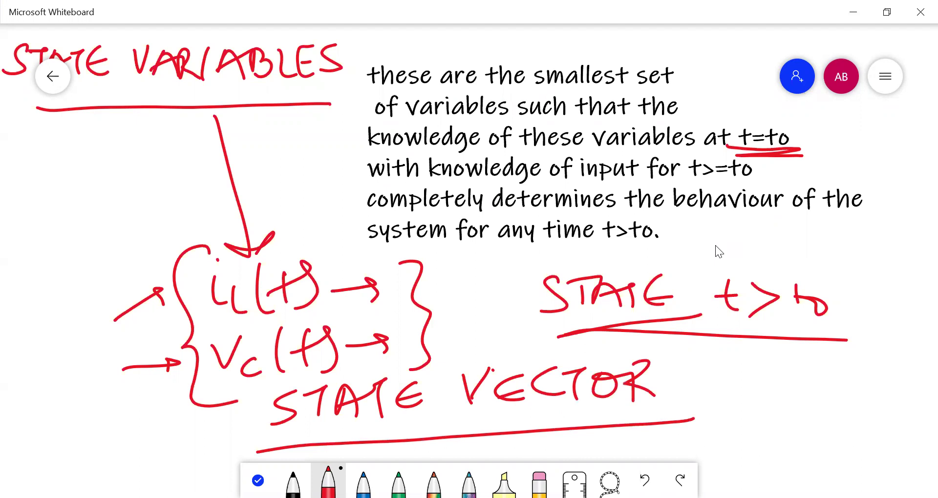
Step: Retrace the left brace and add a circled 2 label beside it
{"action": "mouse_move", "coordinate": [204, 251]}
{"action": "left_mouse_down"}
{"action": "mouse_move", "coordinate": [175, 311]}
{"action": "mouse_move", "coordinate": [181, 405]}
{"action": "left_mouse_up"}
{"action": "mouse_move", "coordinate": [82, 225]}
{"action": "left_mouse_down"}
{"action": "mouse_move", "coordinate": [108, 236]}
{"action": "mouse_move", "coordinate": [112, 272]}
{"action": "left_mouse_up"}
{"action": "left_click_drag", "start_coordinate": [140, 211], "coordinate": [104, 274]}
{"action": "mouse_move", "coordinate": [111, 181]}
{"action": "left_mouse_down"}
{"action": "mouse_move", "coordinate": [147, 193]}
{"action": "mouse_move", "coordinate": [128, 178]}
{"action": "left_mouse_up"}
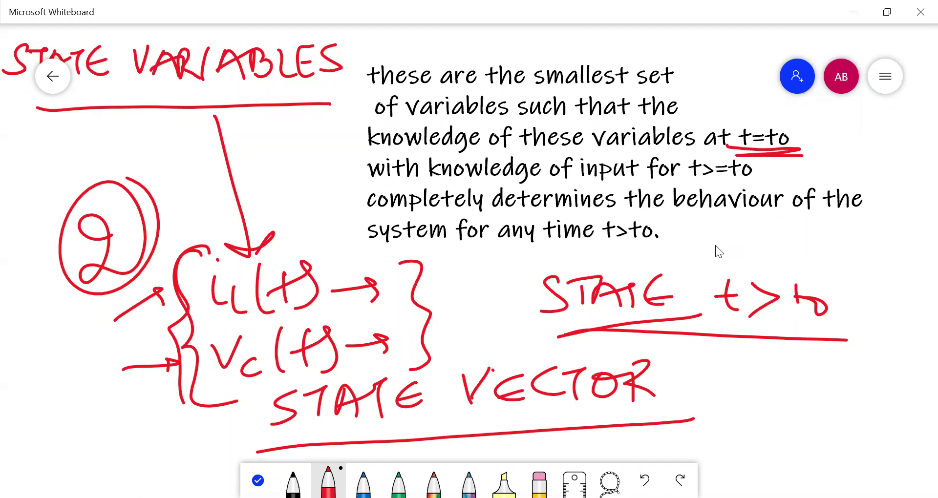
Step: Bracket iL(t) and Vc(t) as a vector pointing to STATE VECTOR; draw empty brackets under STATE t>to
{"action": "left_click_drag", "start_coordinate": [315, 234], "coordinate": [349, 384]}
{"action": "mouse_move", "coordinate": [223, 232]}
{"action": "left_mouse_down"}
{"action": "mouse_move", "coordinate": [178, 280]}
{"action": "mouse_move", "coordinate": [222, 391]}
{"action": "left_mouse_up"}
{"action": "mouse_move", "coordinate": [423, 317]}
{"action": "left_mouse_down"}
{"action": "mouse_move", "coordinate": [474, 358]}
{"action": "mouse_move", "coordinate": [483, 348]}
{"action": "left_mouse_up"}
{"action": "mouse_move", "coordinate": [779, 350]}
{"action": "left_mouse_down"}
{"action": "mouse_move", "coordinate": [750, 405]}
{"action": "mouse_move", "coordinate": [760, 455]}
{"action": "left_mouse_up"}
{"action": "left_click_drag", "start_coordinate": [812, 345], "coordinate": [815, 467]}
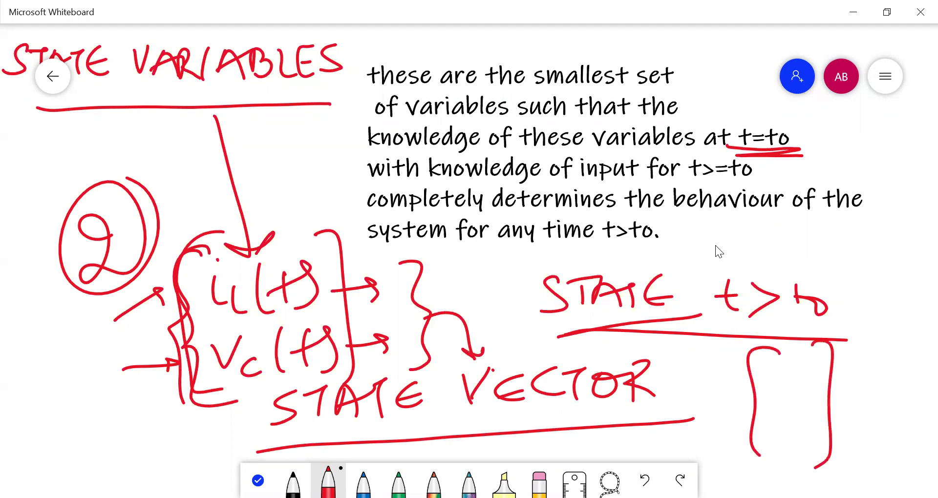